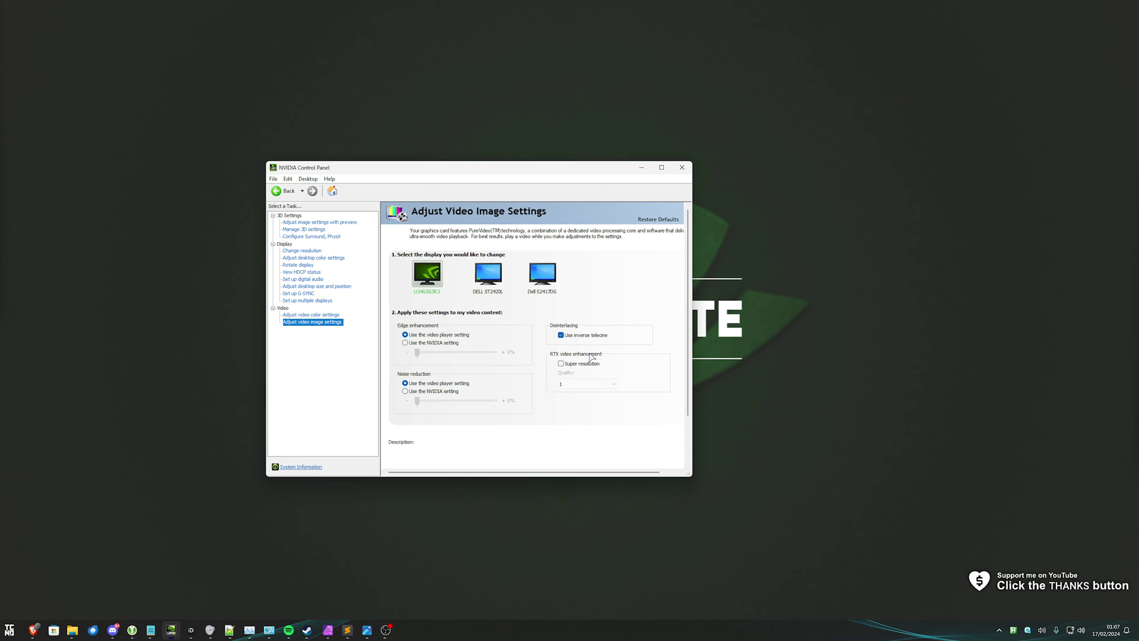
Open Manage 3D settings, check the Program Settings tab, then return to Global Settings
drag(585, 168, 674, 169)
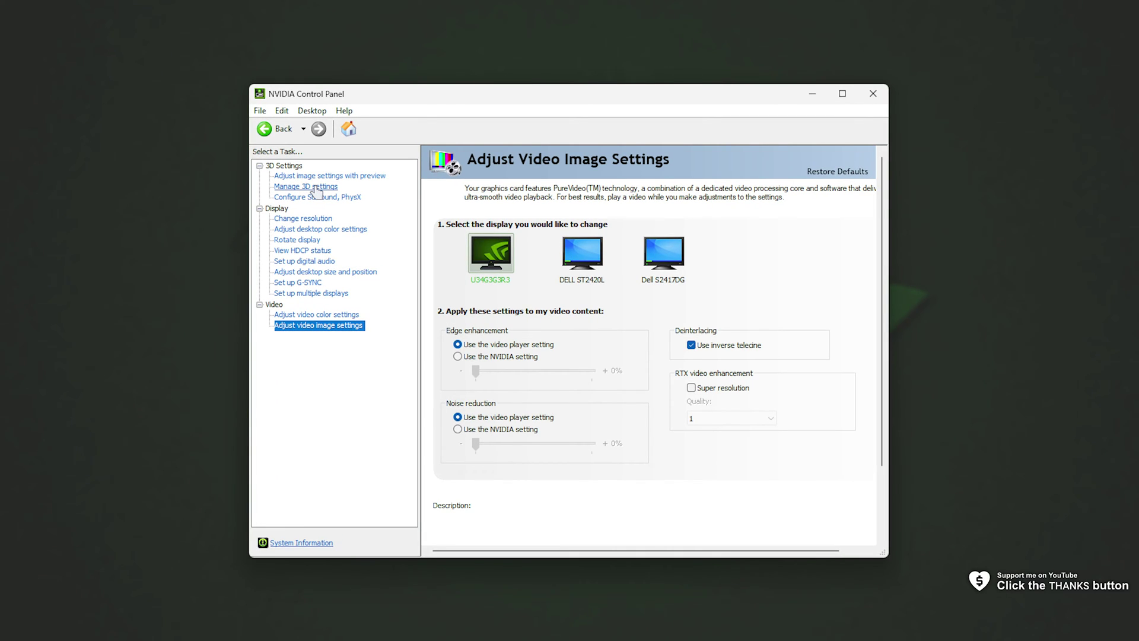
click(316, 187)
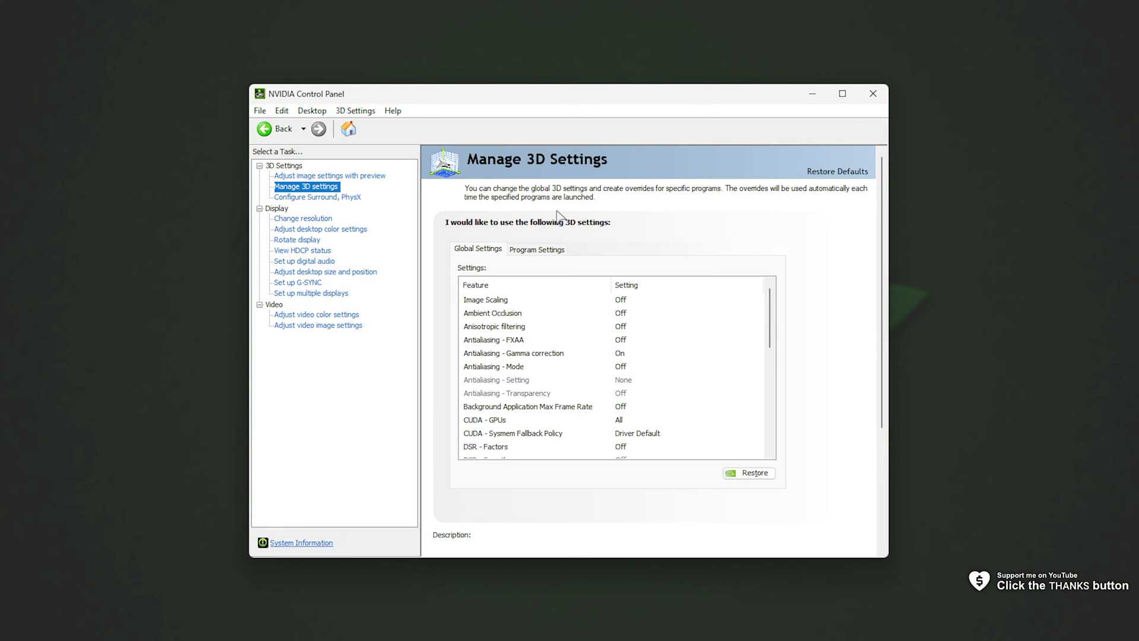
click(559, 250)
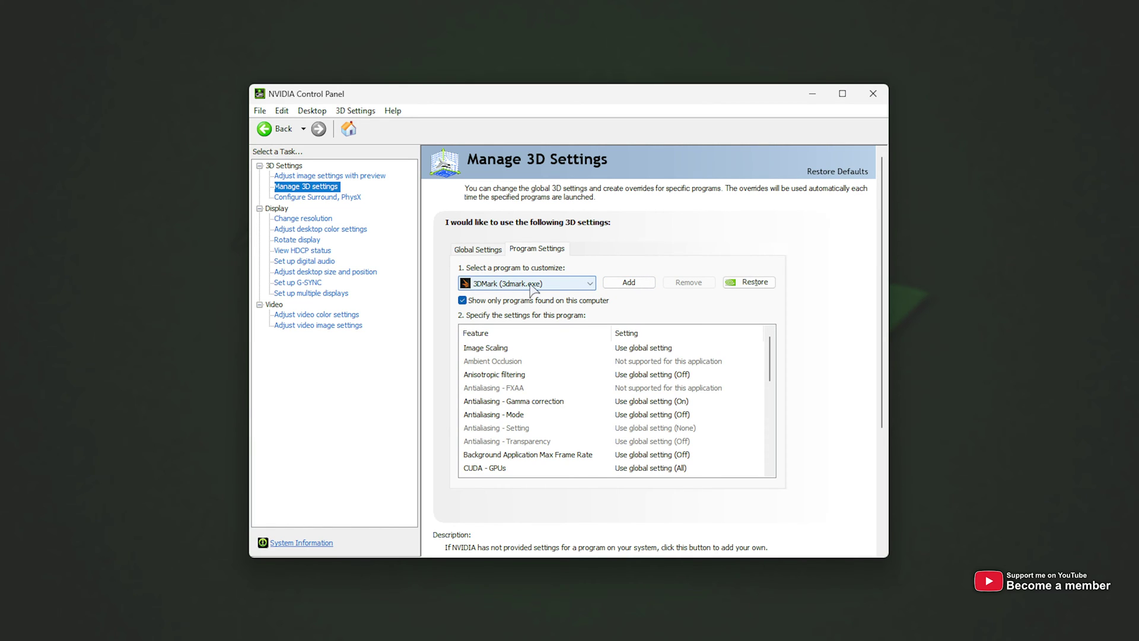
click(498, 252)
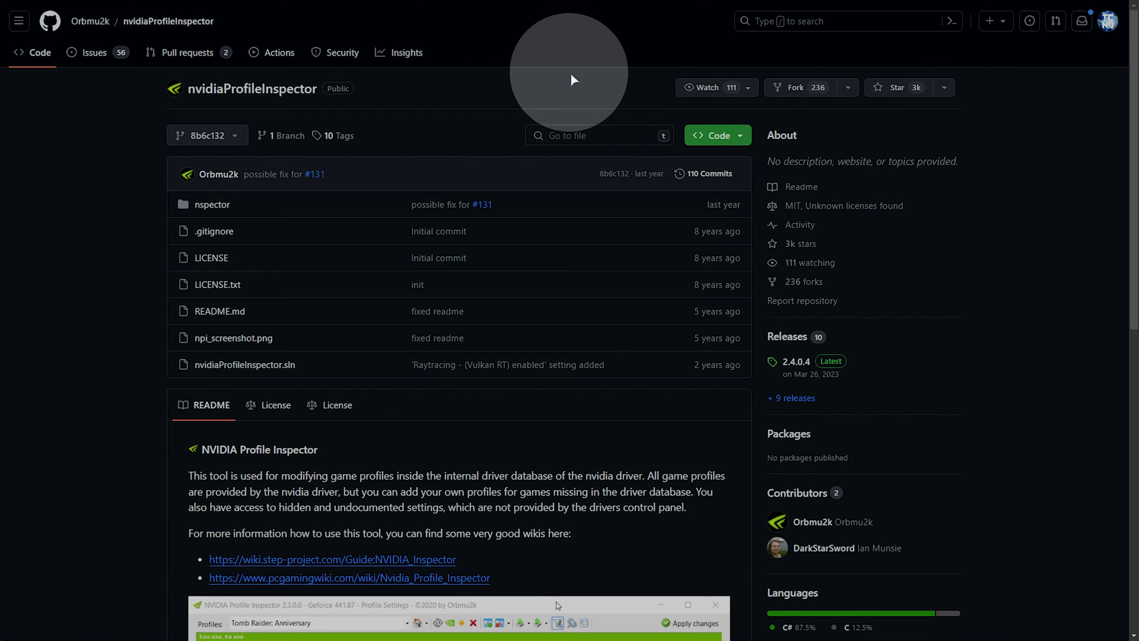
Download nvidiaProfileInspector.zip from the 2.4.0.4 release assets and open the archive
scroll(522, 231, down, 4)
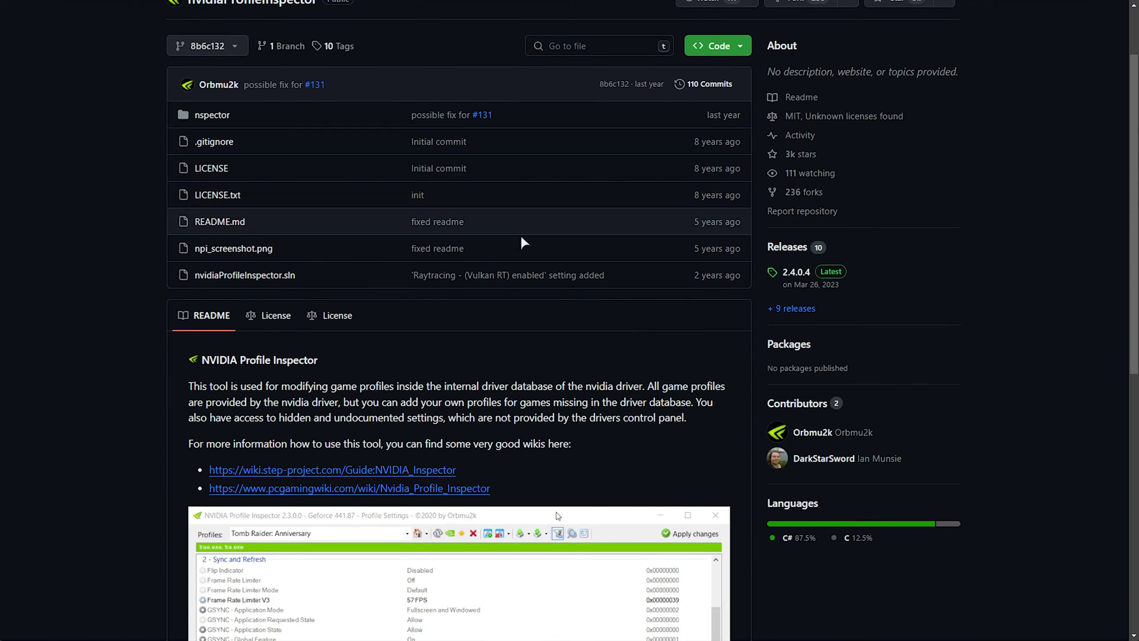
scroll(521, 263, down, 1)
scroll(652, 306, down, 3)
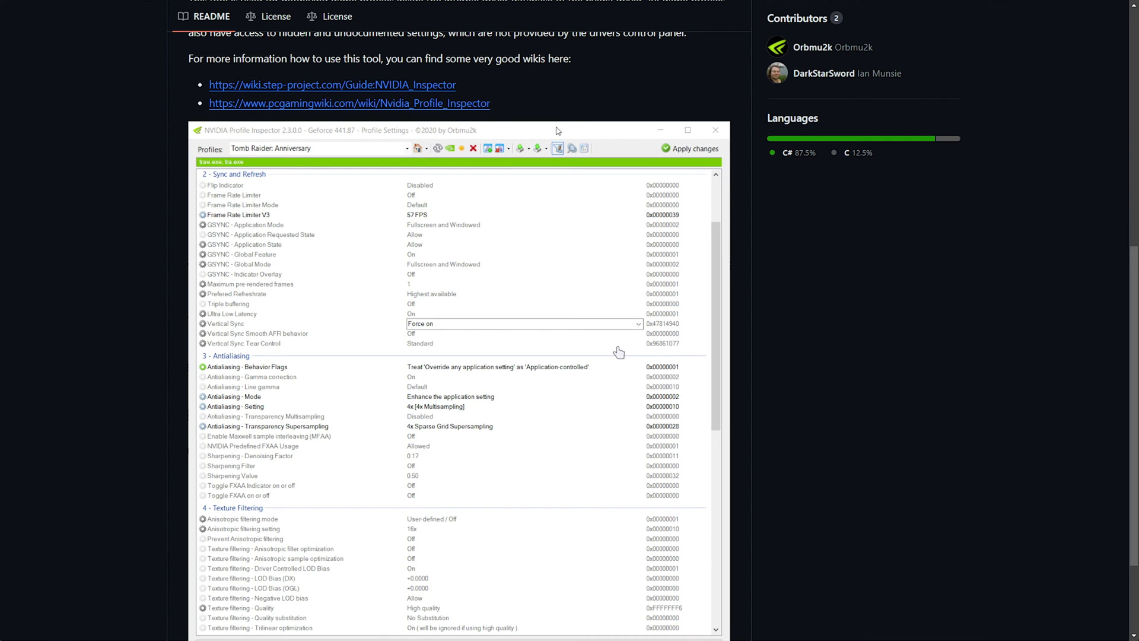
scroll(622, 360, down, 1)
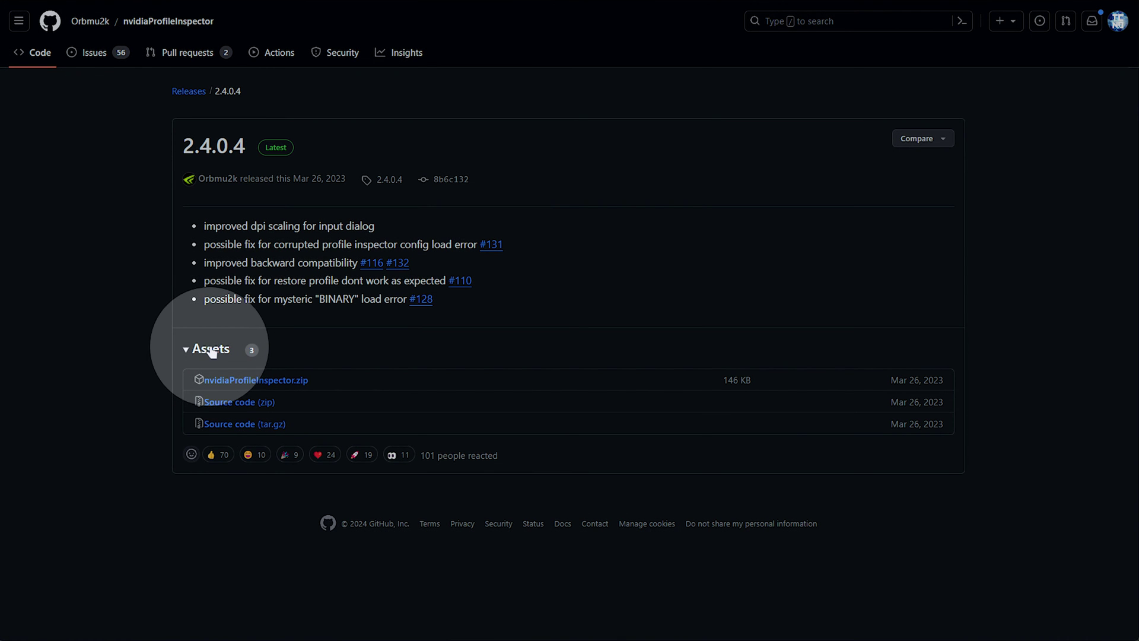
click(277, 381)
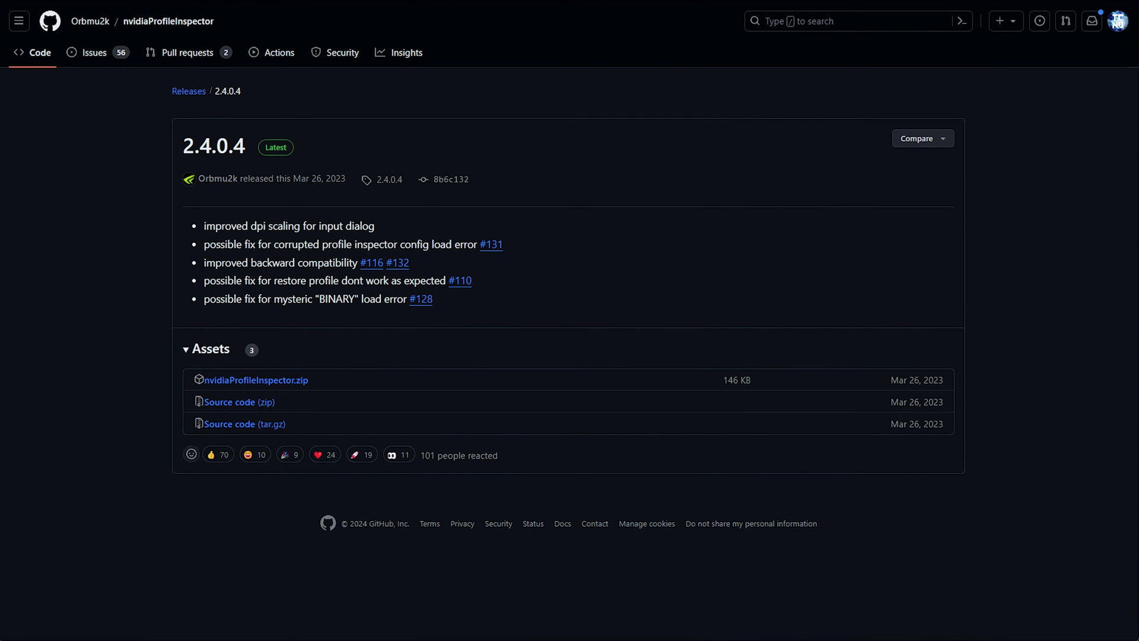
click(974, 22)
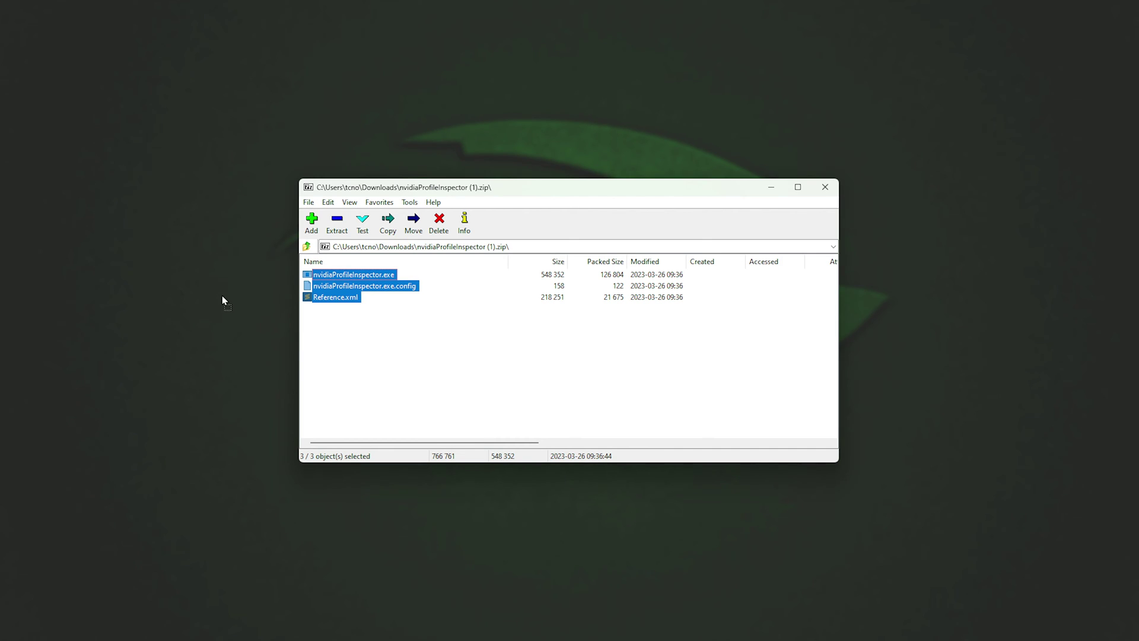
Extract nvidiaProfileInspector.exe, its .config and Reference.xml into the NV folder, then select the exe
click(251, 293)
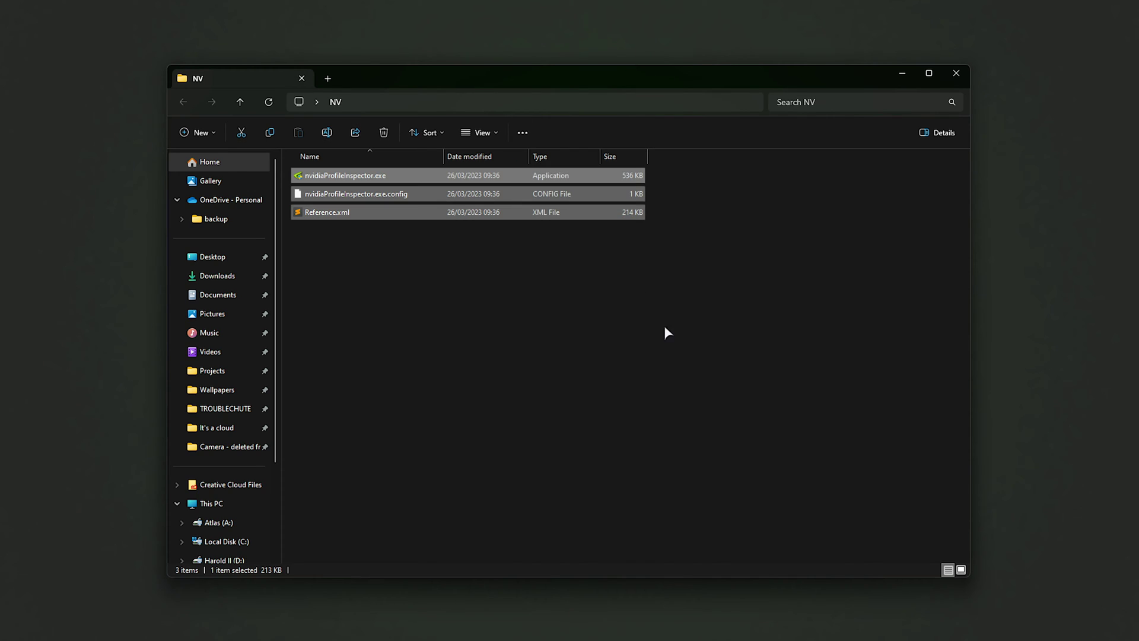
click(665, 328)
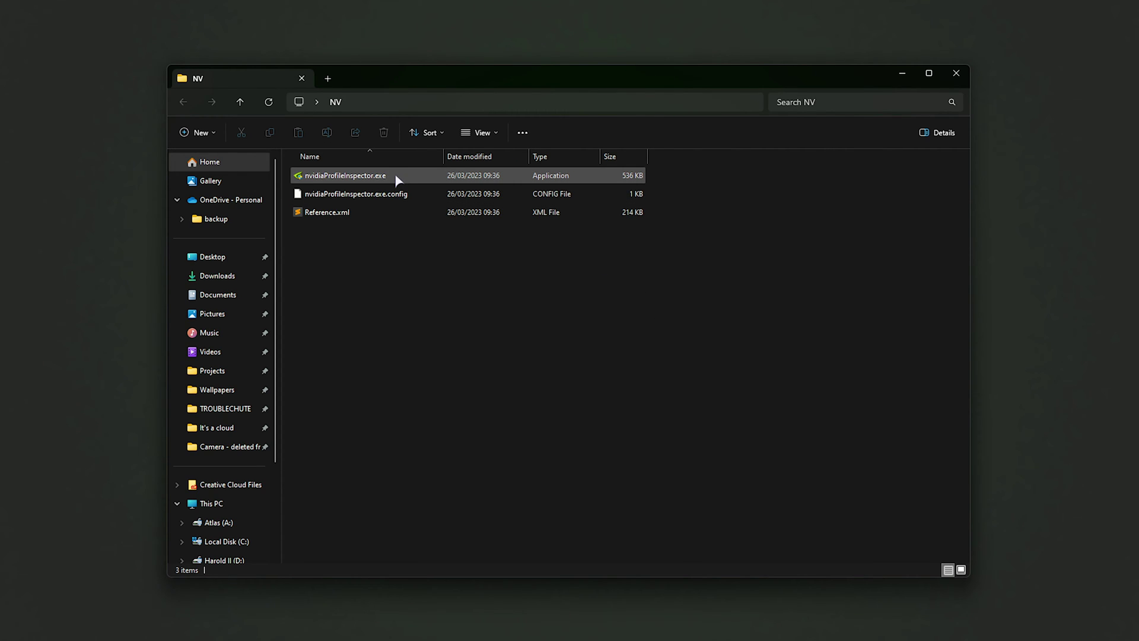
click(396, 180)
Launch nvidiaProfileInspector.exe and scroll through the Base Profile's driver settings
double_click(401, 178)
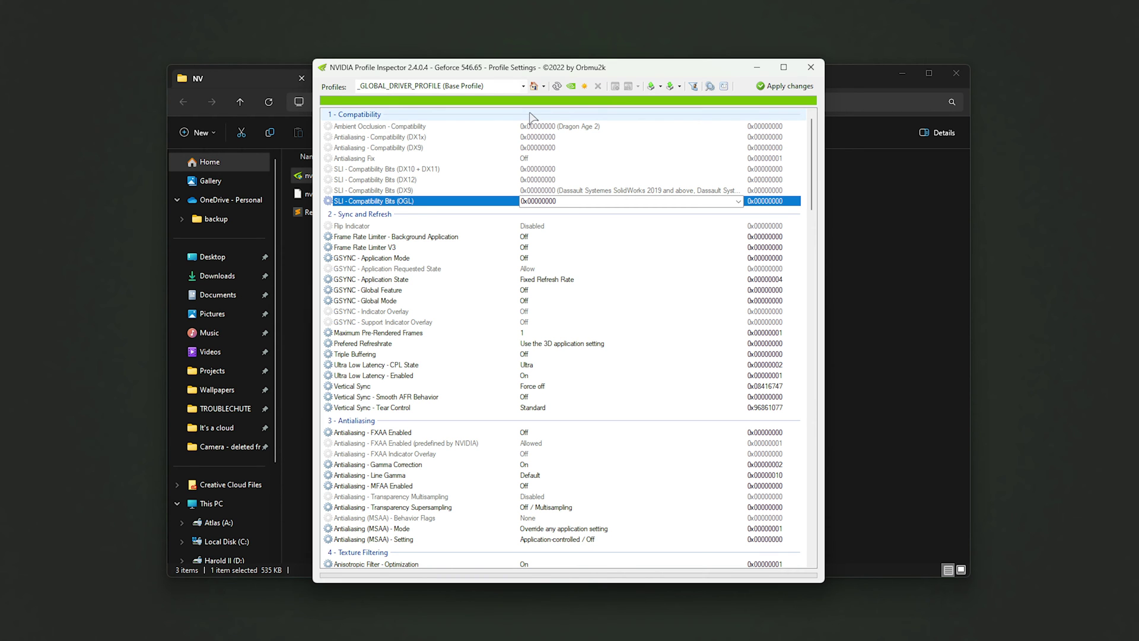
click(418, 126)
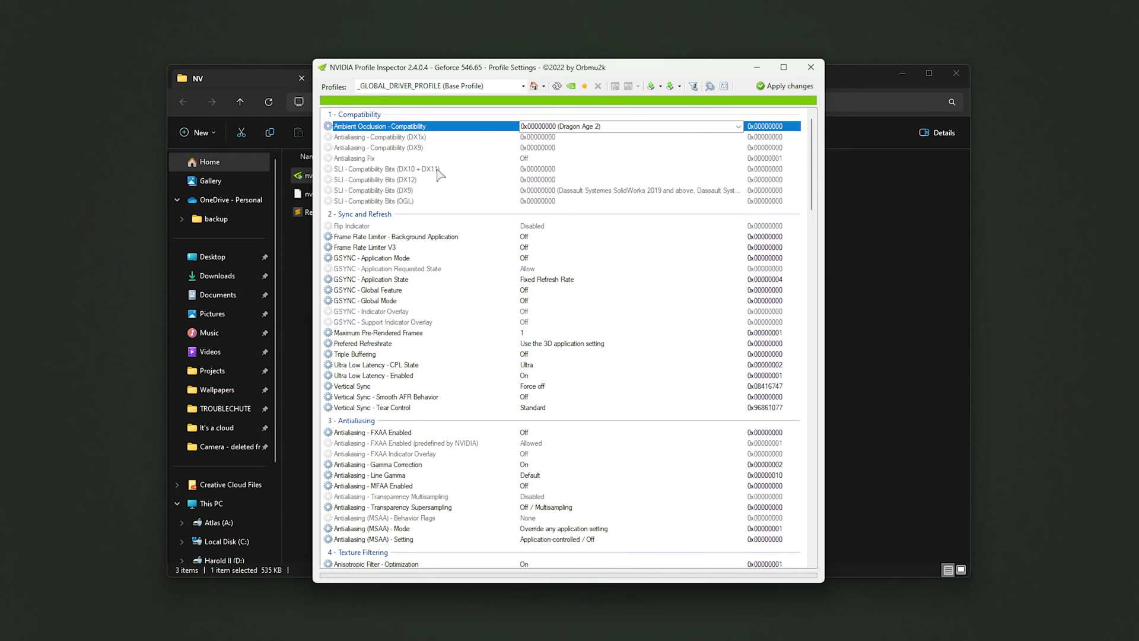
drag(811, 147, 786, 174)
Browse the driver profiles list, keeping _GLOBAL_DRIVER_PROFILE selected
click(524, 86)
mouse_move(525, 112)
mouse_down()
mouse_move(524, 538)
mouse_move(524, 102)
mouse_up()
click(523, 86)
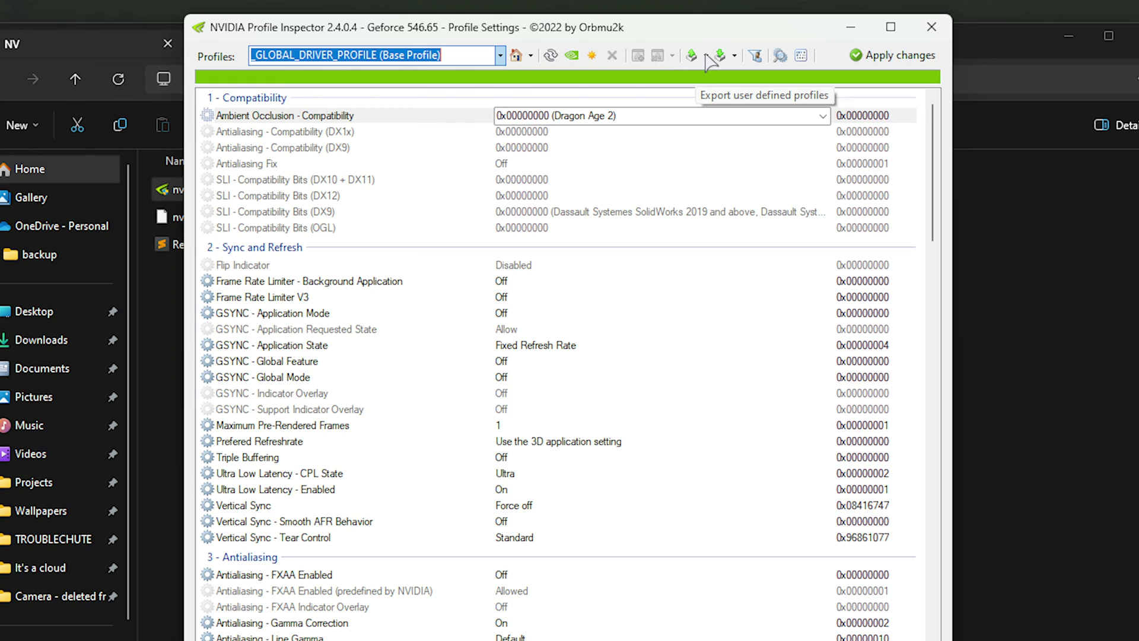
Export all customized profiles with every profile checked
click(707, 57)
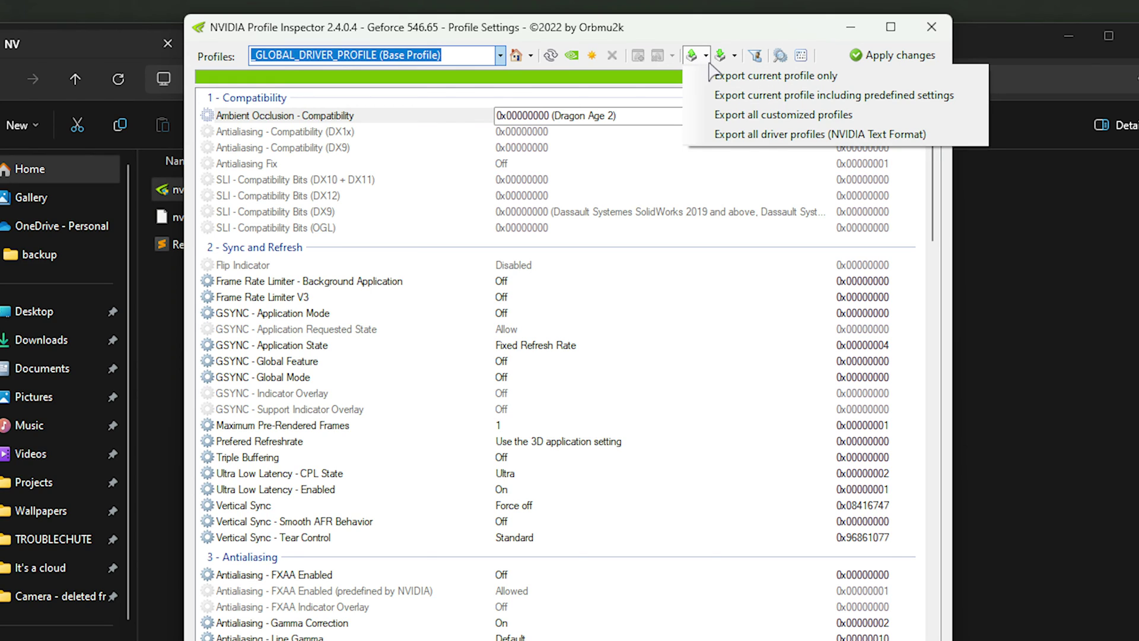
click(752, 118)
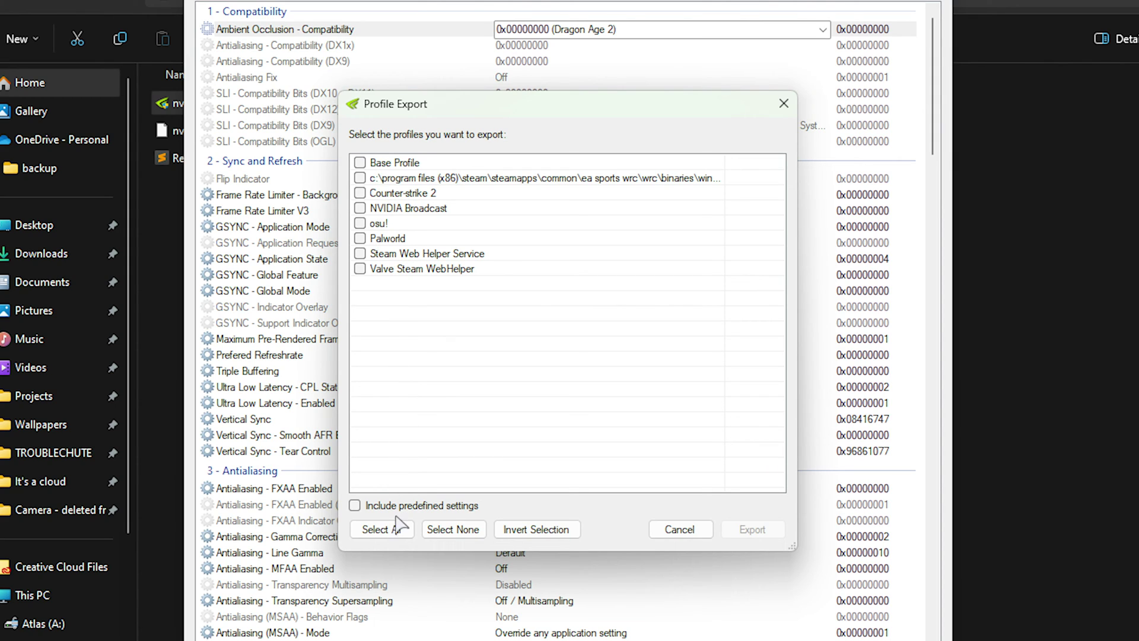
click(380, 529)
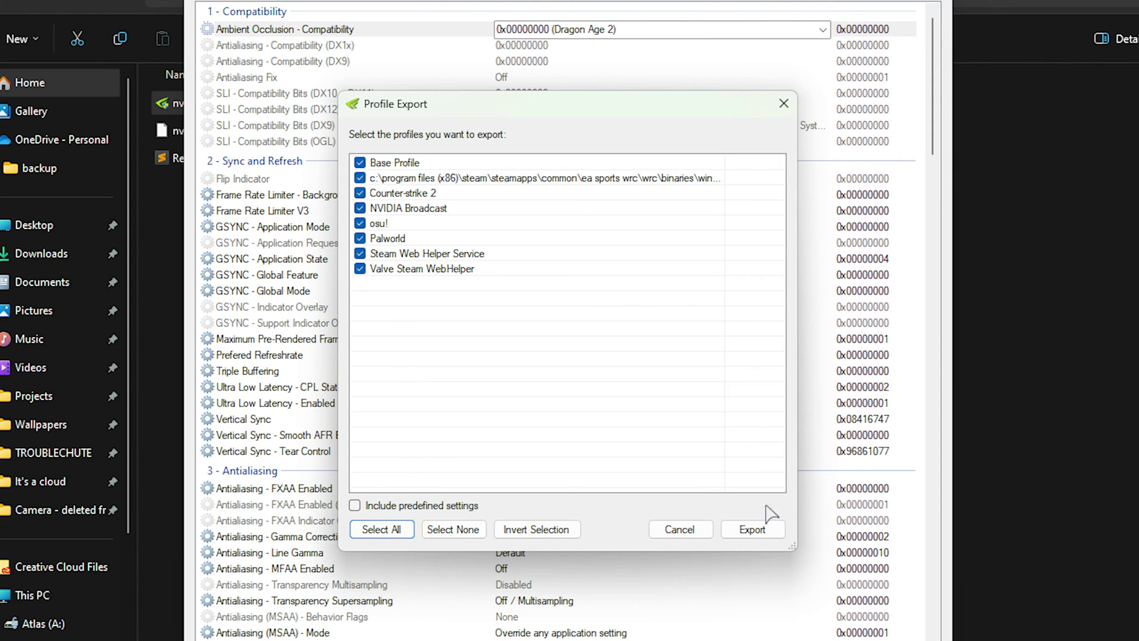
click(754, 529)
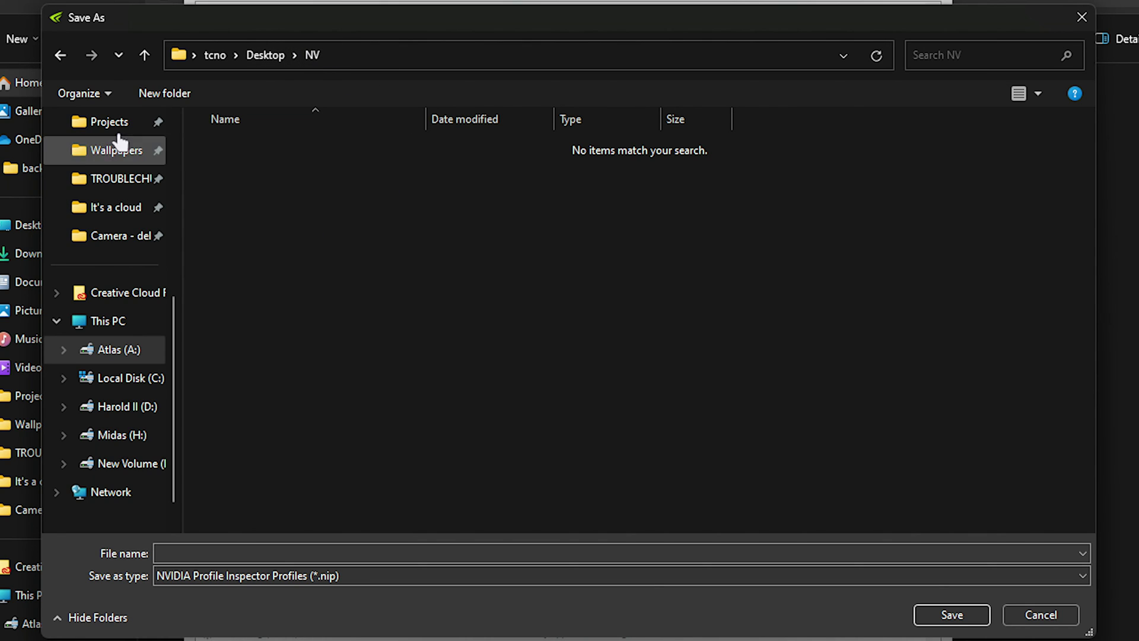
Save the export as 'All profiles' in the NV folder, declining further exports
click(446, 553)
text(All)
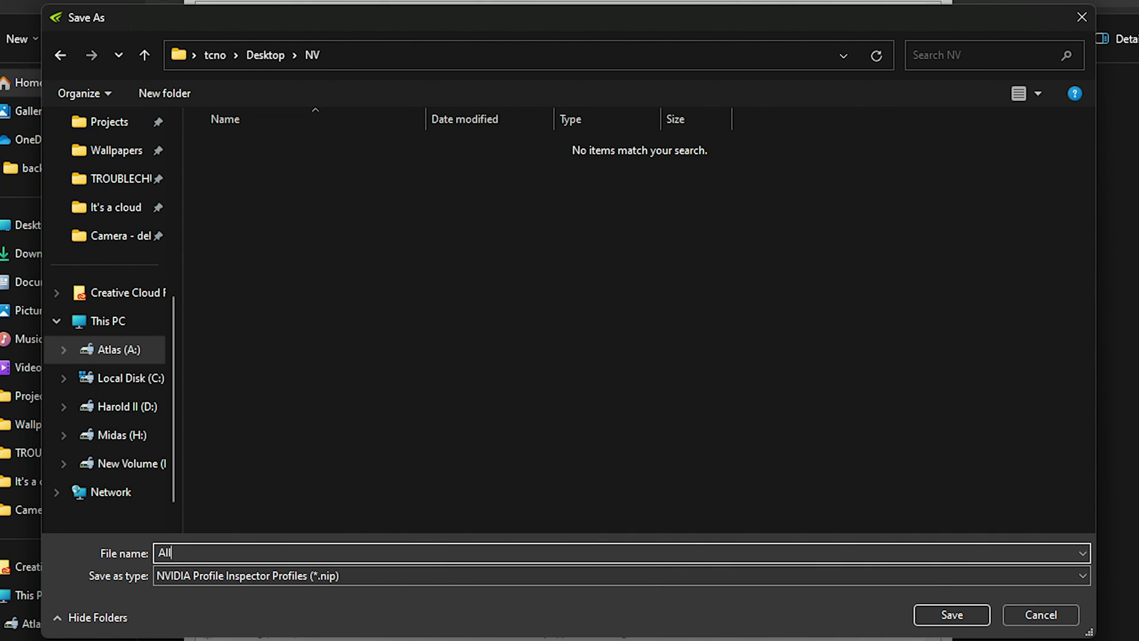
text( profiles)
key(Return)
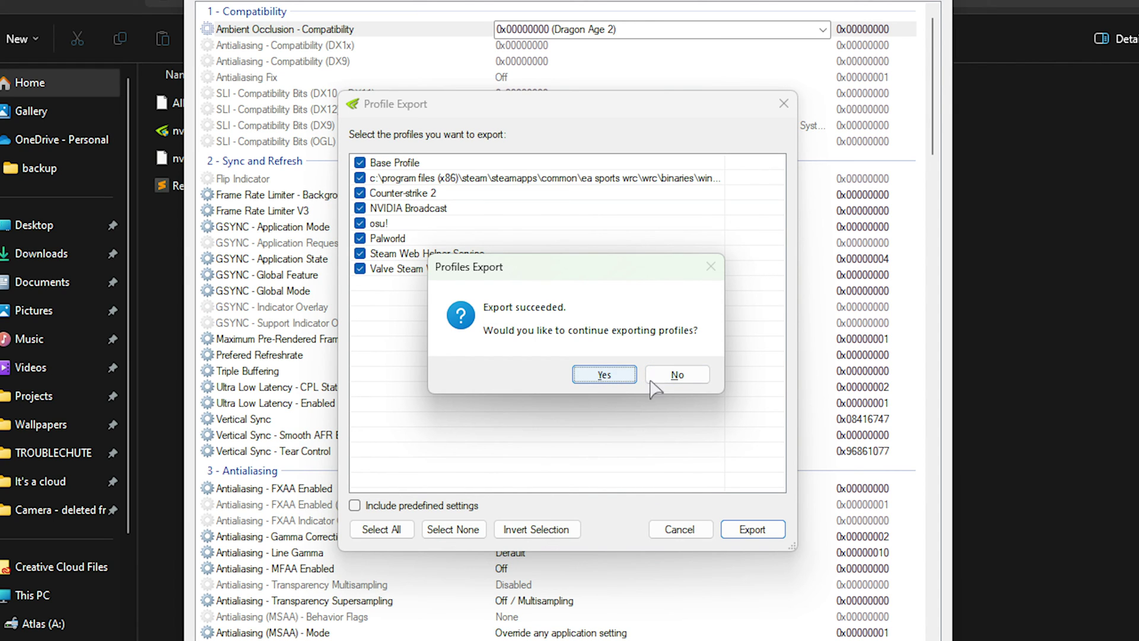
click(678, 376)
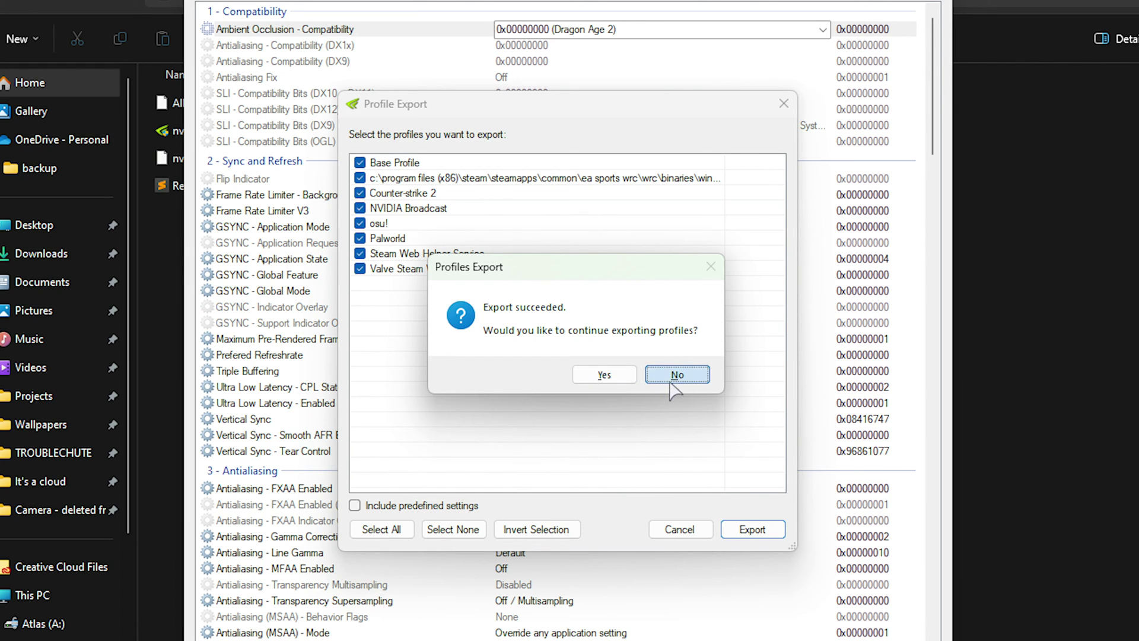
Confirm All profiles.nip (21 KB) is in the NV folder and relaunch nvidiaProfileInspector.exe
click(677, 375)
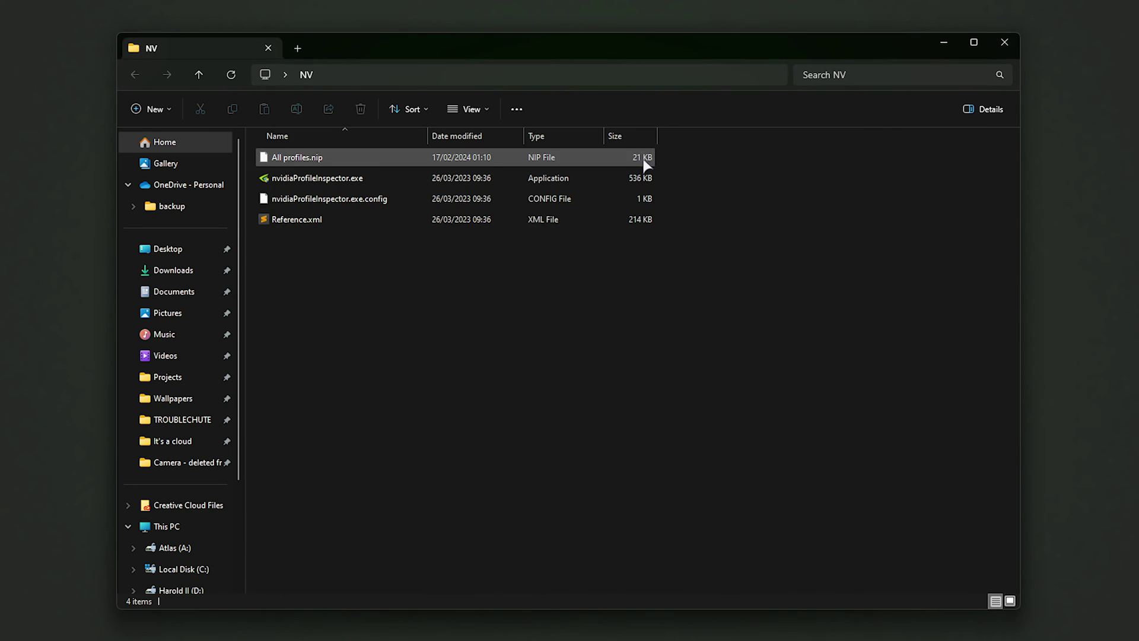
click(384, 201)
click(334, 160)
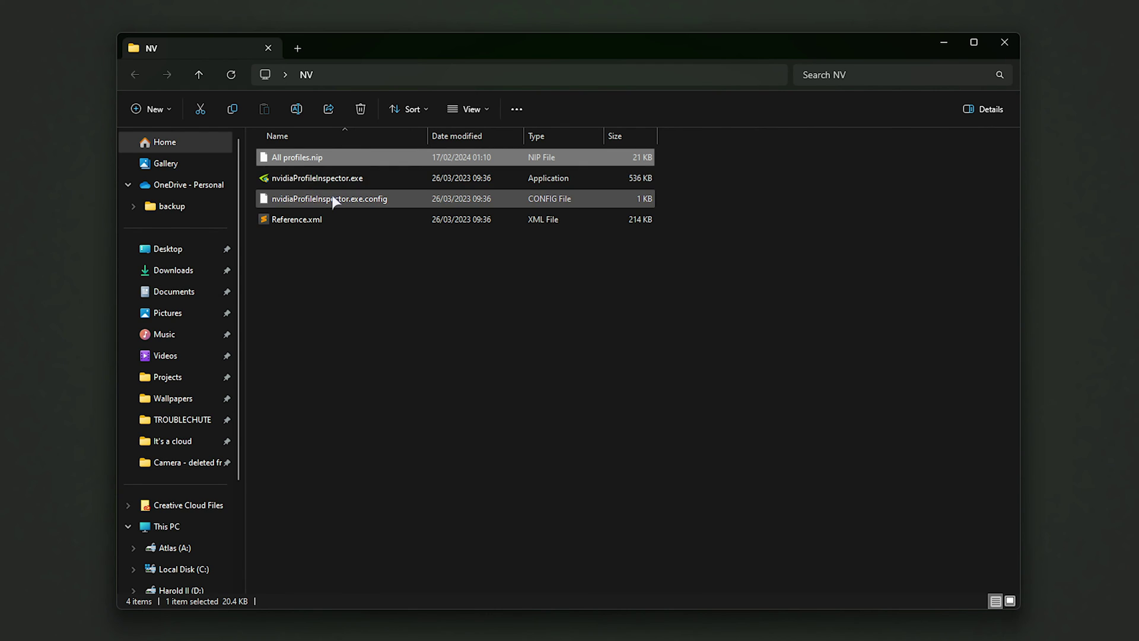
click(321, 181)
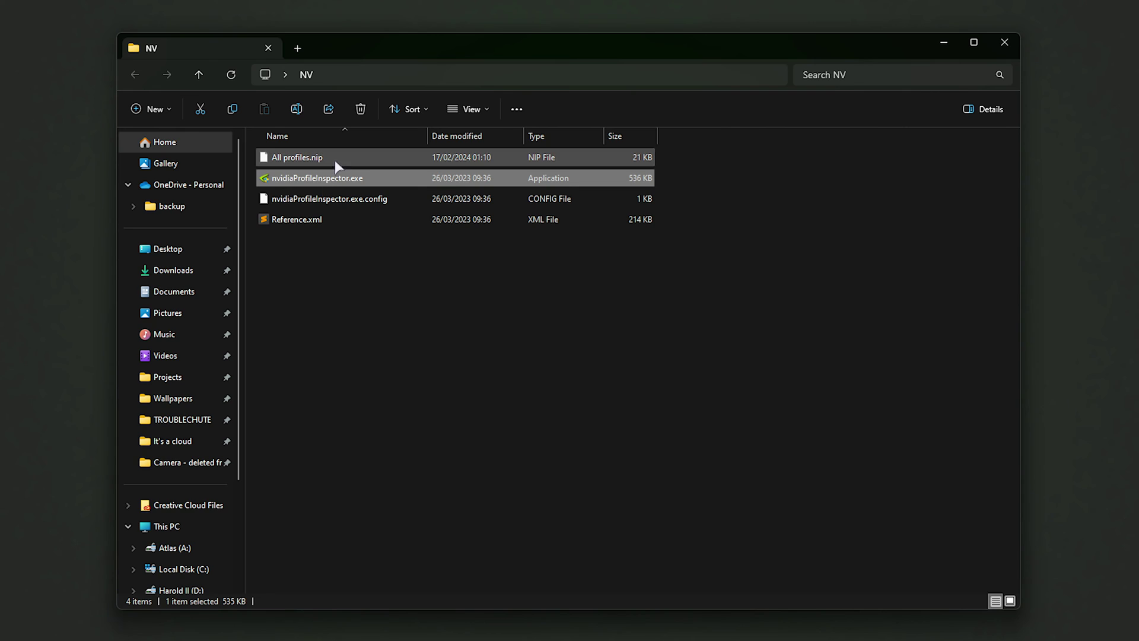
click(340, 158)
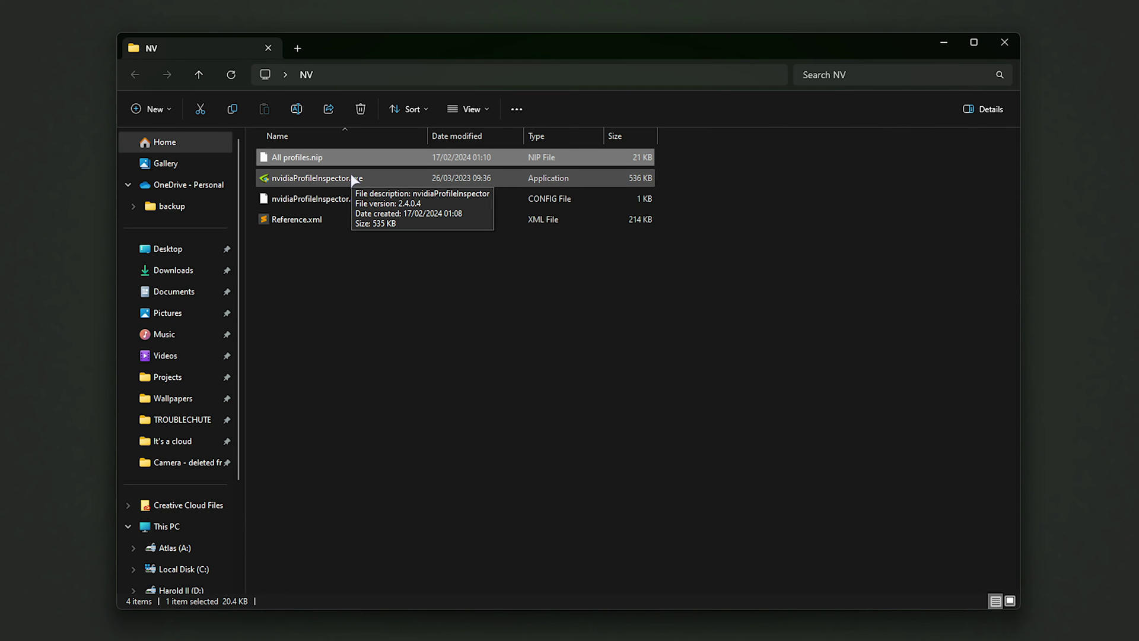
double_click(371, 182)
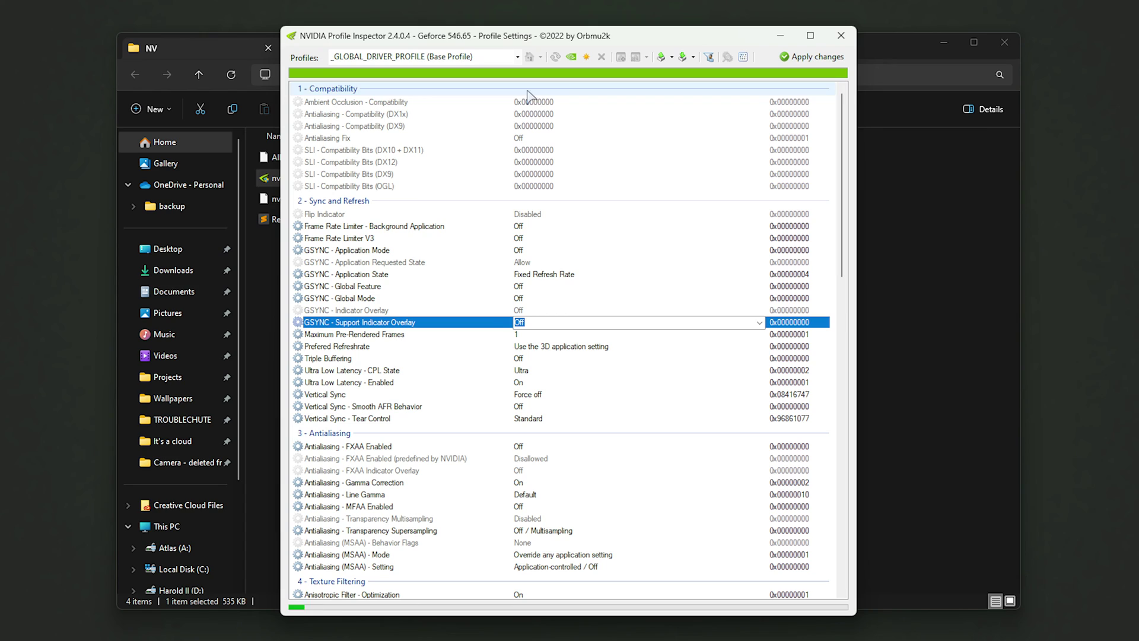
Import profiles from All profiles.nip and acknowledge the import success message
click(693, 57)
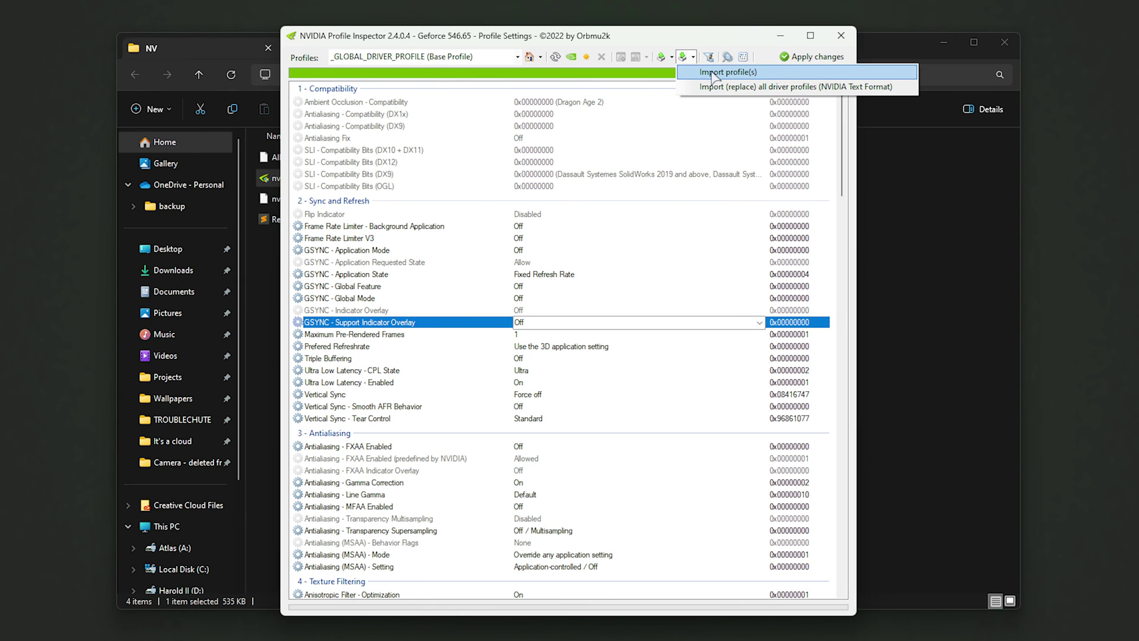
click(714, 76)
click(432, 190)
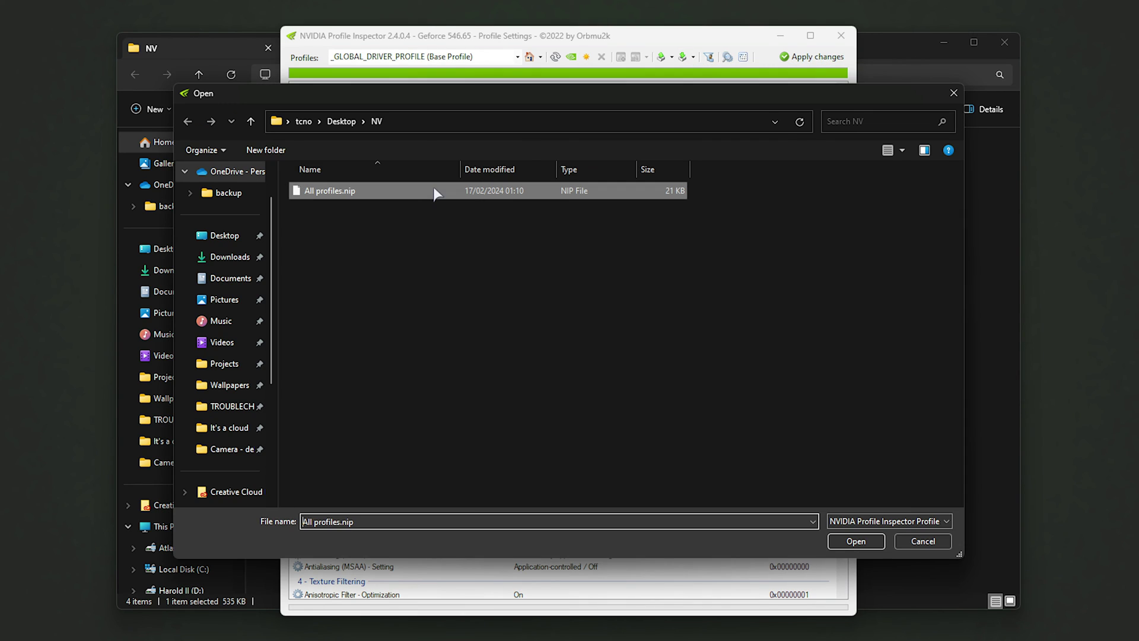
click(836, 534)
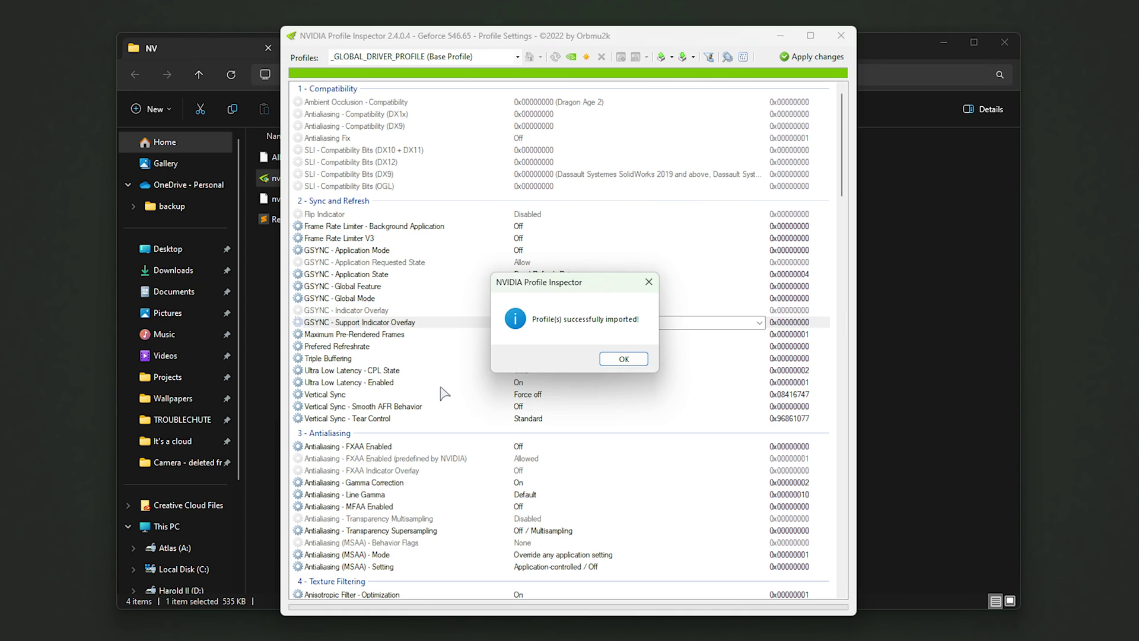
click(634, 359)
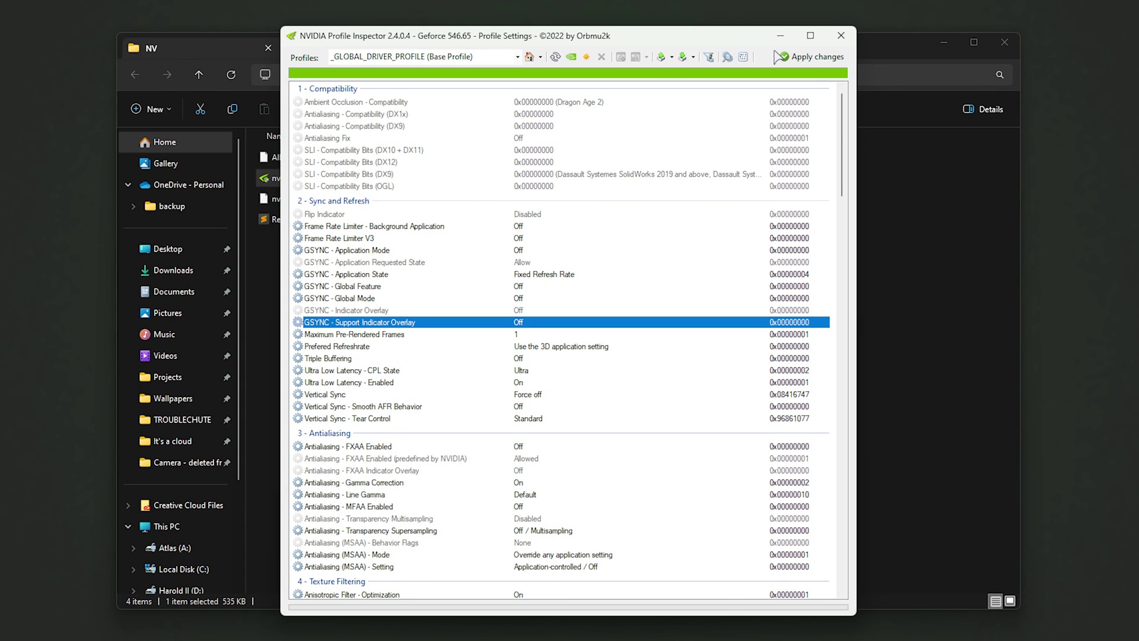
Close NVIDIA Profile Inspector and shorten the NV folder window
click(831, 38)
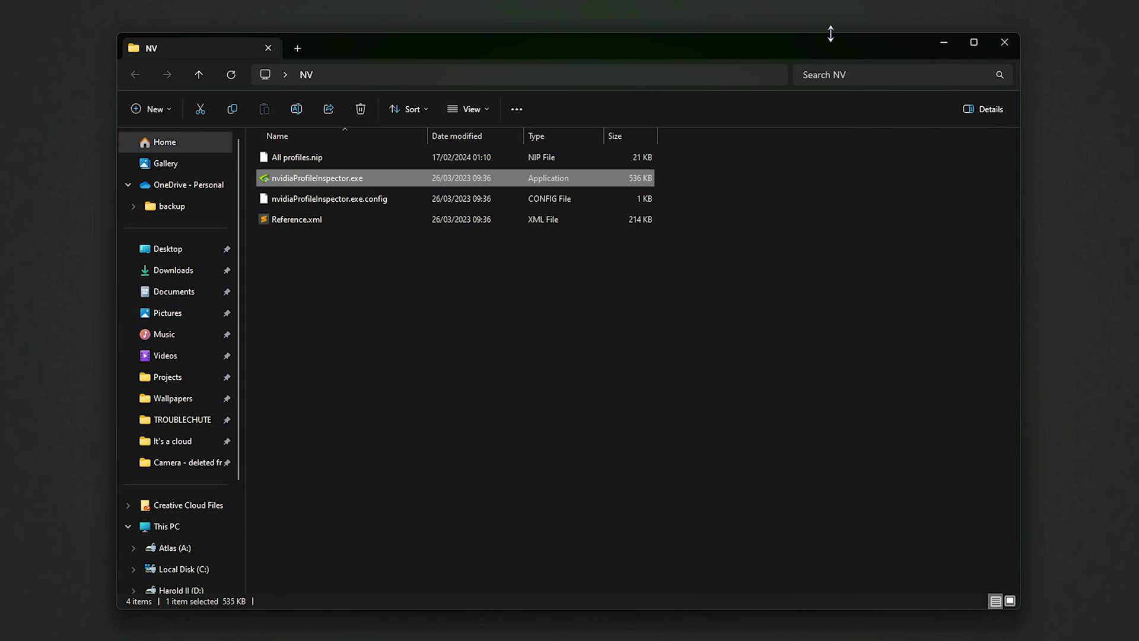
drag(829, 32, 852, 134)
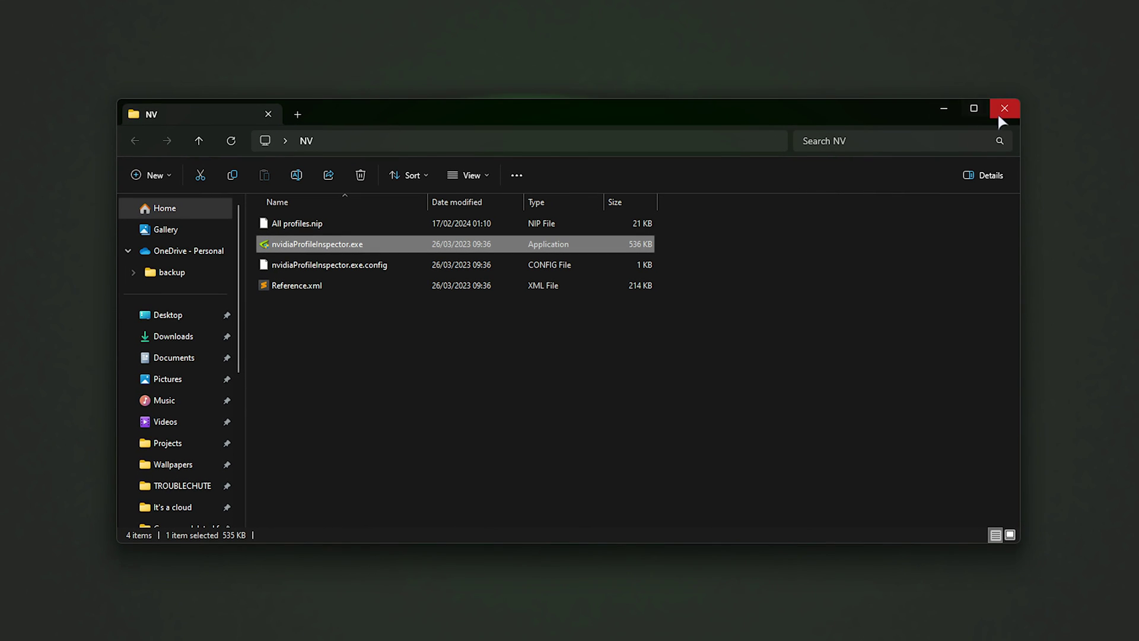